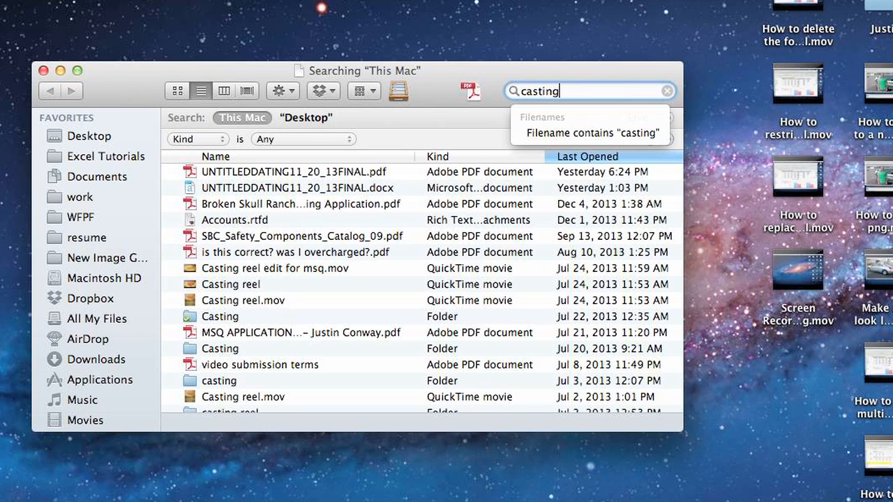
Step: Commit the 'casting' filename search and close its results window, leaving the desktop
{"action": "key", "text": "Return"}
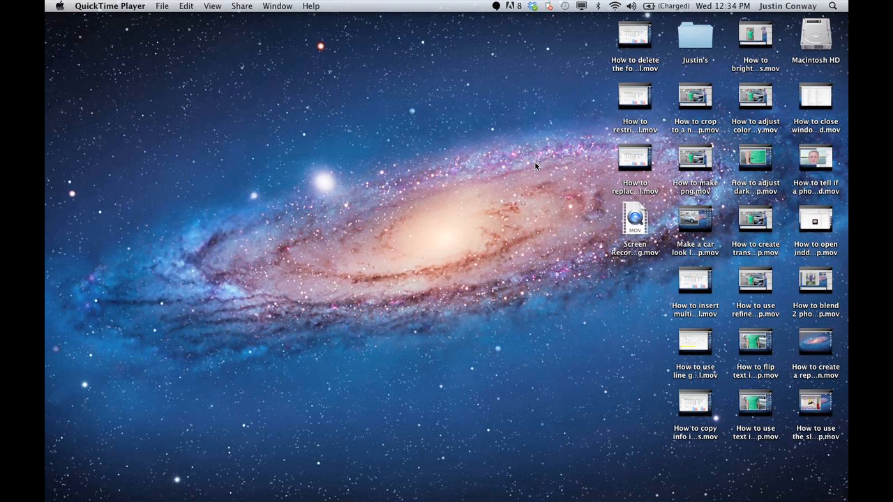
Step: Start a new Finder search for 'casting' and position its results window on the desktop
{"action": "left_click", "coordinate": [513, 159]}
{"action": "key", "text": "super+f"}
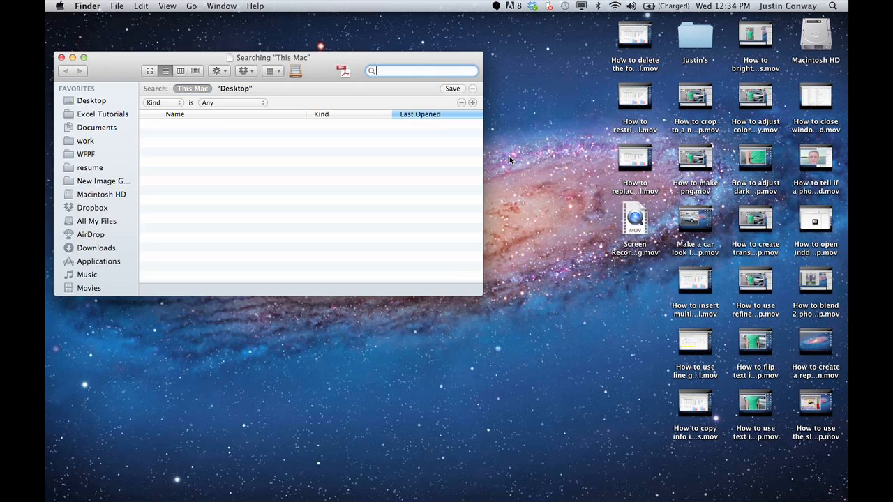
{"action": "left_click_drag", "start_coordinate": [214, 61], "coordinate": [289, 91]}
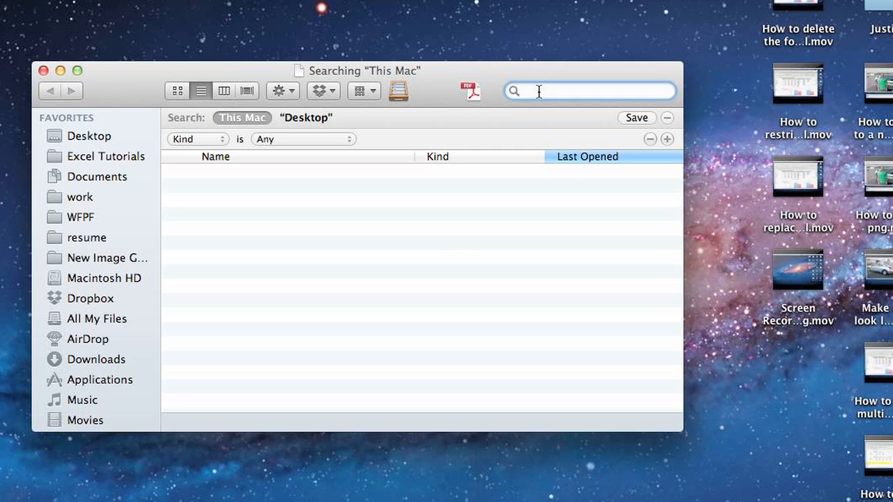
{"action": "type", "text": "casting"}
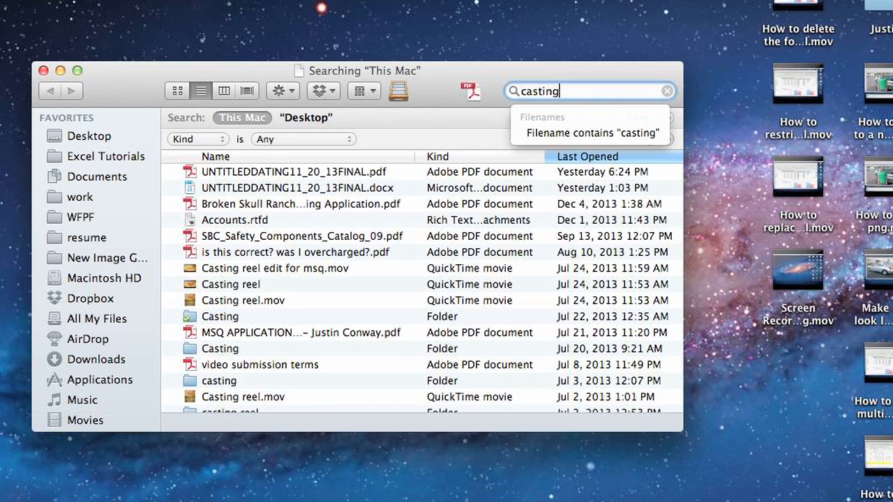
{"action": "key", "text": "Return"}
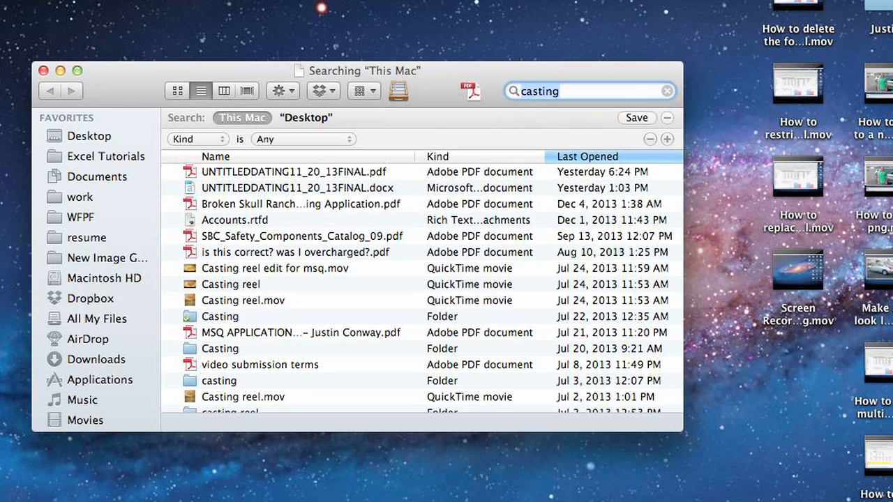
{"action": "scroll", "coordinate": [255, 253], "scroll_direction": "down", "scroll_amount": 5}
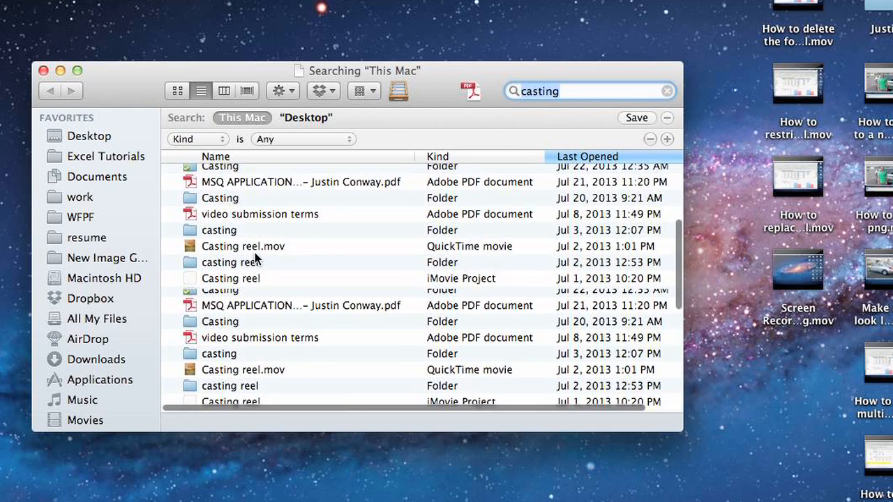
{"action": "scroll", "coordinate": [254, 253], "scroll_direction": "up", "scroll_amount": 5}
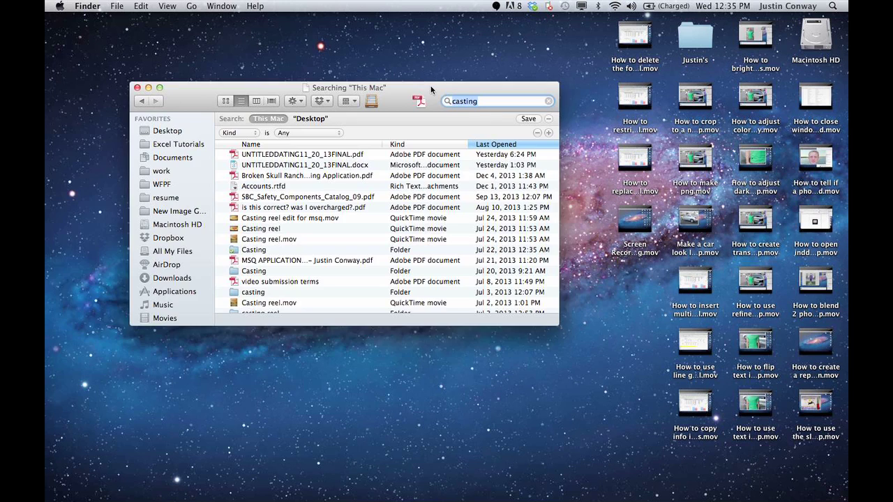
{"action": "left_click_drag", "start_coordinate": [430, 85], "coordinate": [375, 91]}
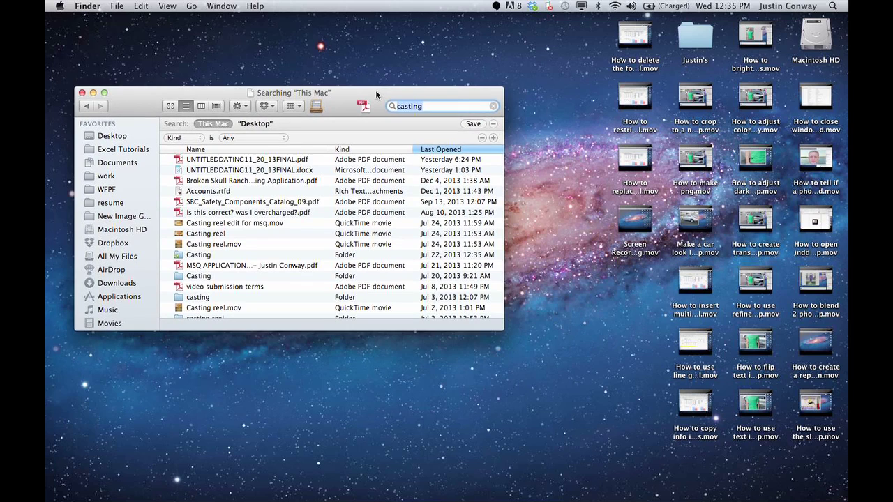
{"action": "double_click", "coordinate": [814, 38]}
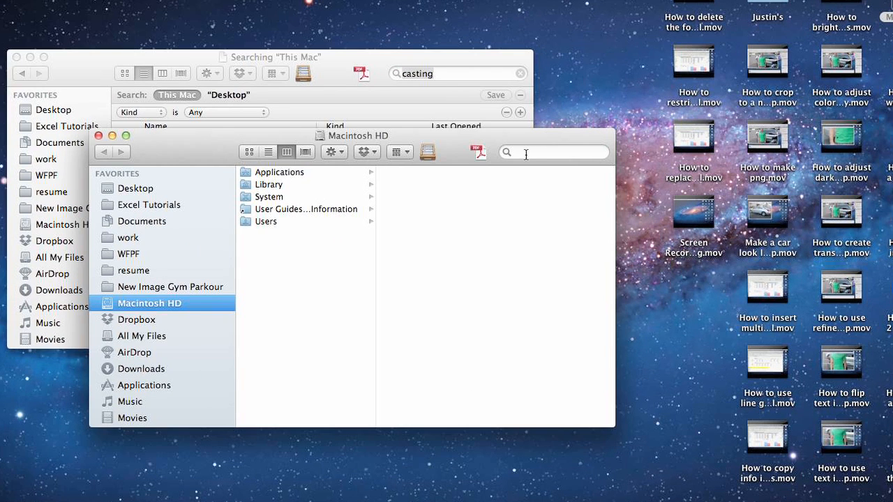
{"action": "left_click", "coordinate": [532, 153]}
{"action": "type", "text": "music"}
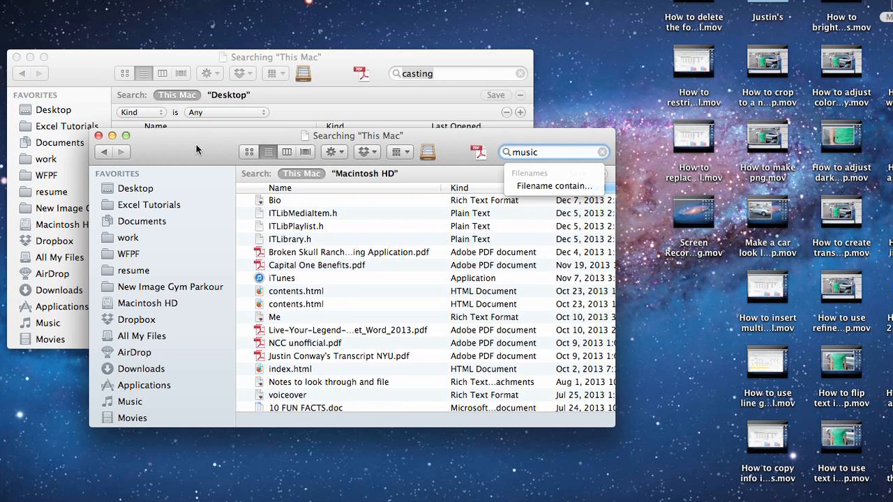
{"action": "left_click_drag", "start_coordinate": [197, 148], "coordinate": [460, 67]}
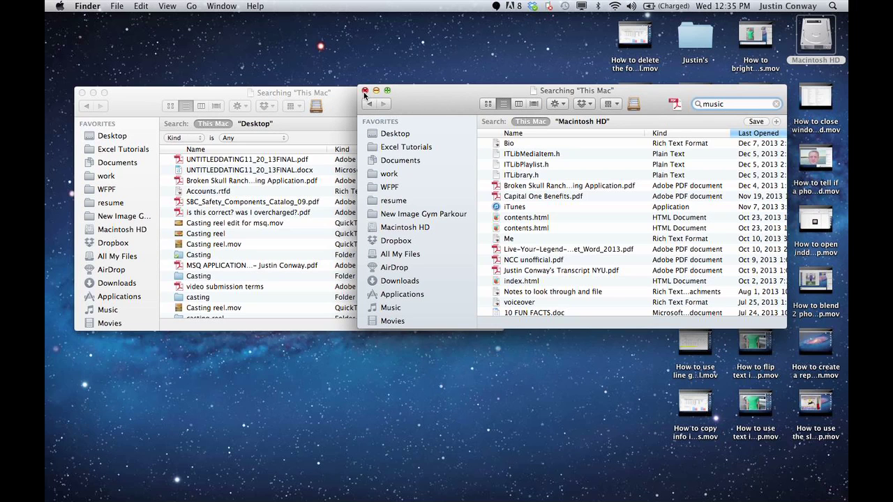
{"action": "left_click", "coordinate": [365, 91]}
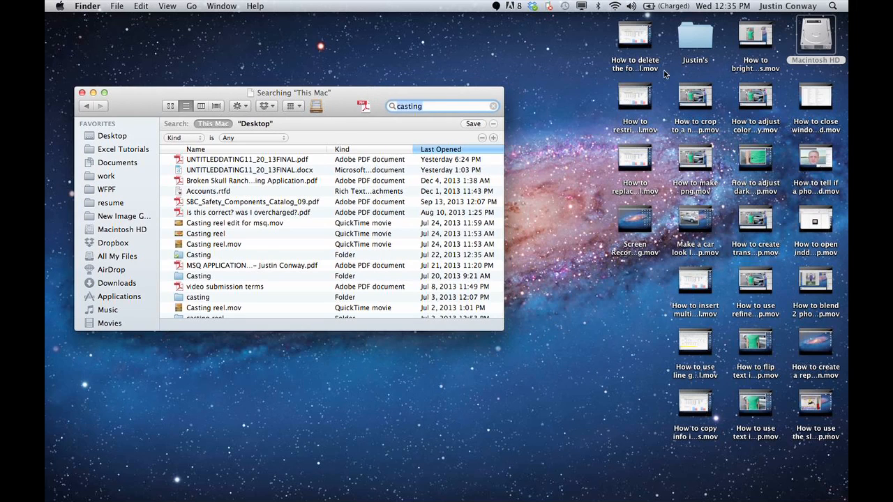
{"action": "double_click", "coordinate": [698, 47]}
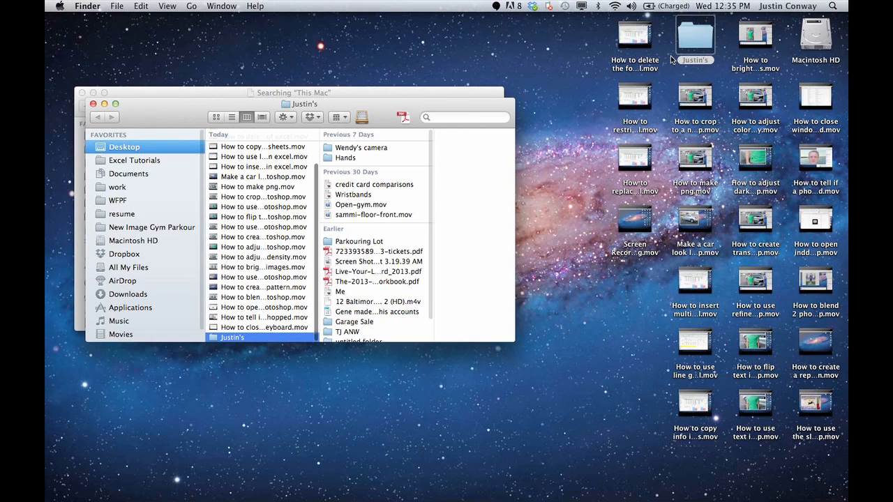
{"action": "left_click", "coordinate": [445, 116]}
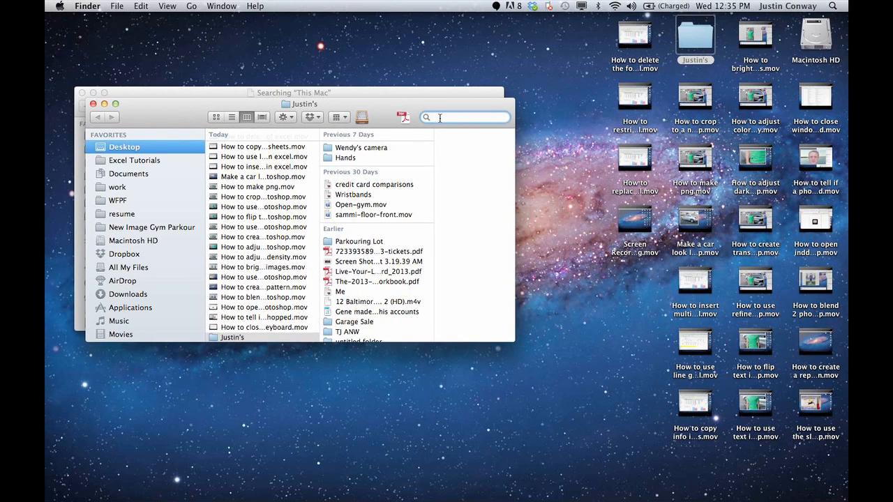